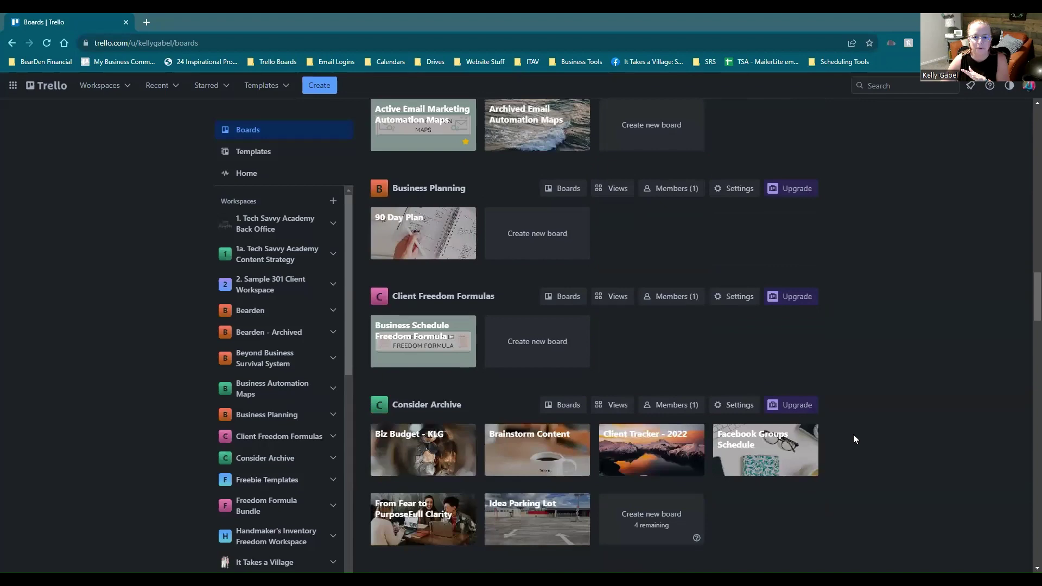
- Expand the personal workspace in the sidebar to show Boards, Highlights, Views, Members and Settings
scroll(853, 434, "up", 20)
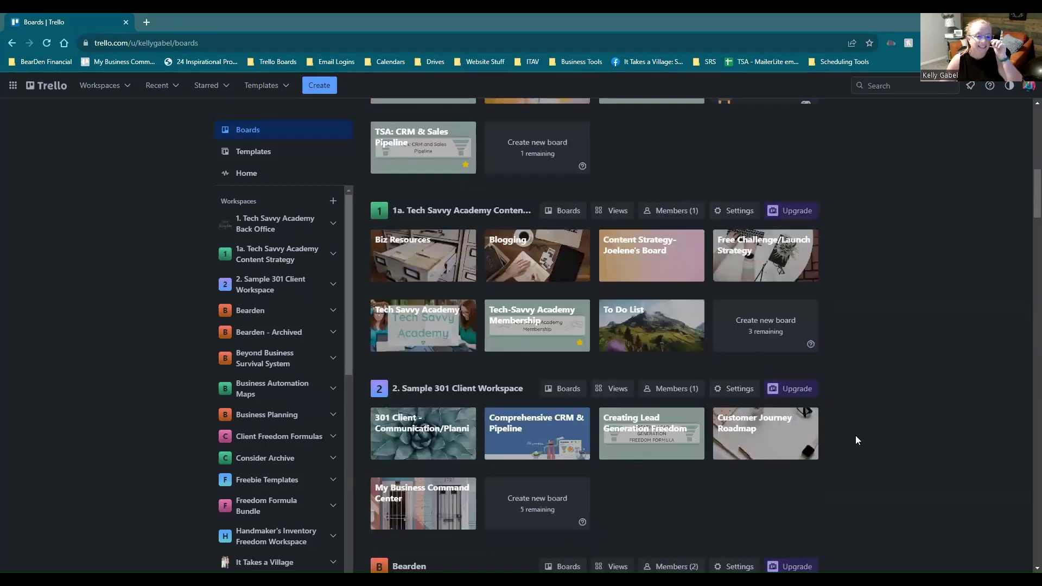
scroll(856, 436, "up", 6)
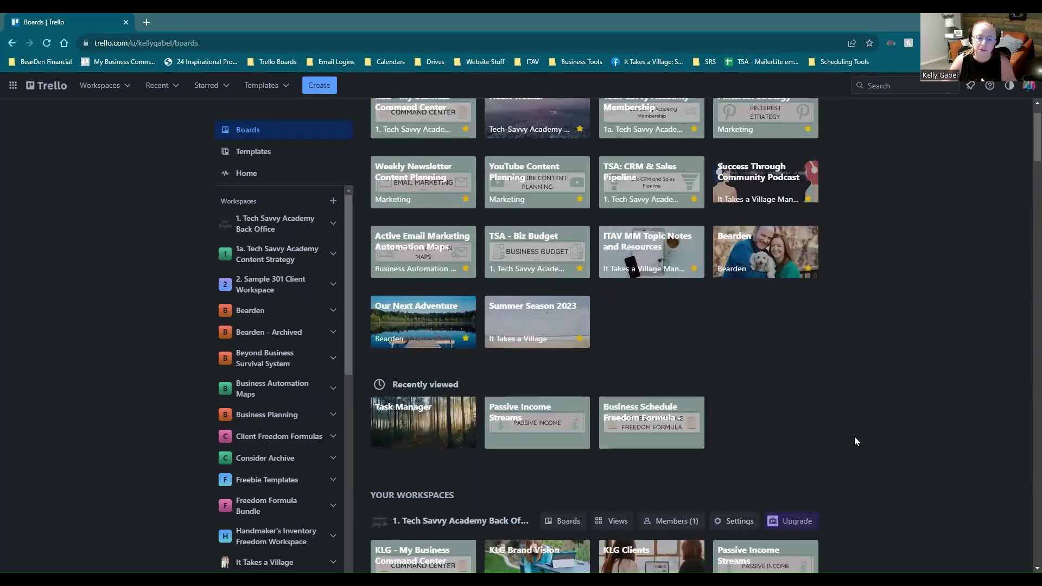
scroll(854, 438, "up", 2)
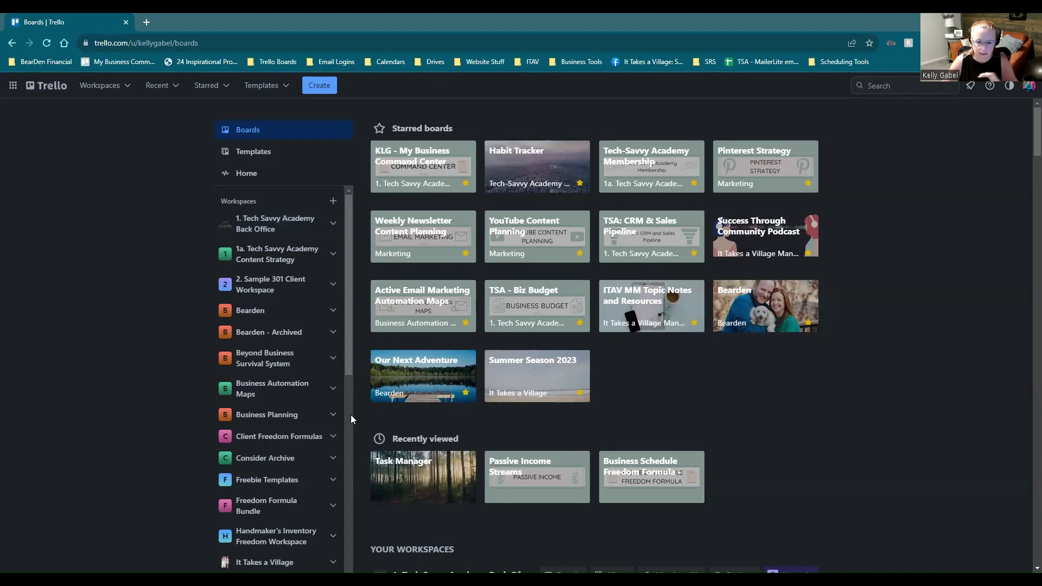
scroll(303, 376, "down", 6)
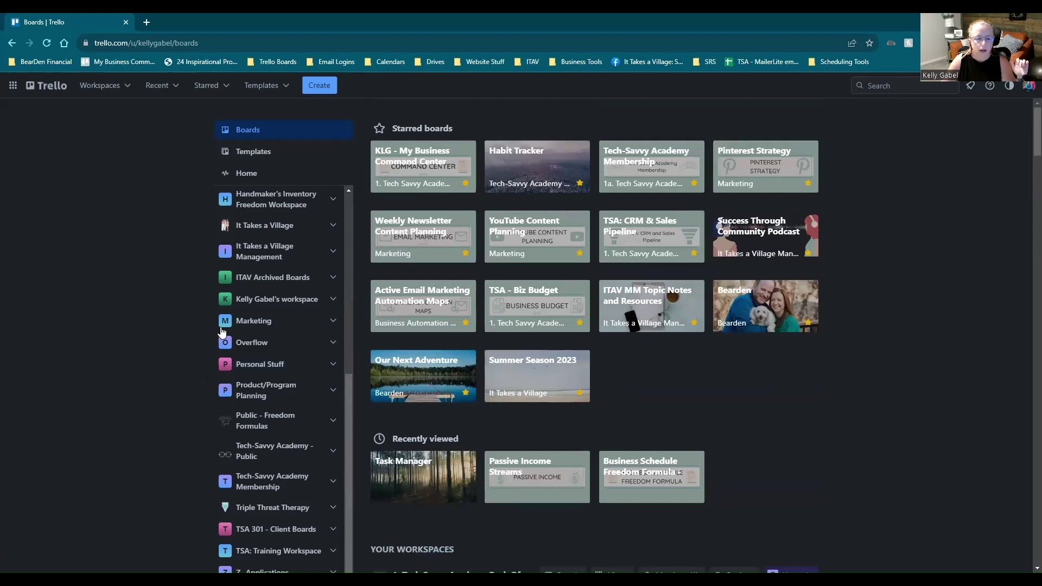
left_click(276, 303)
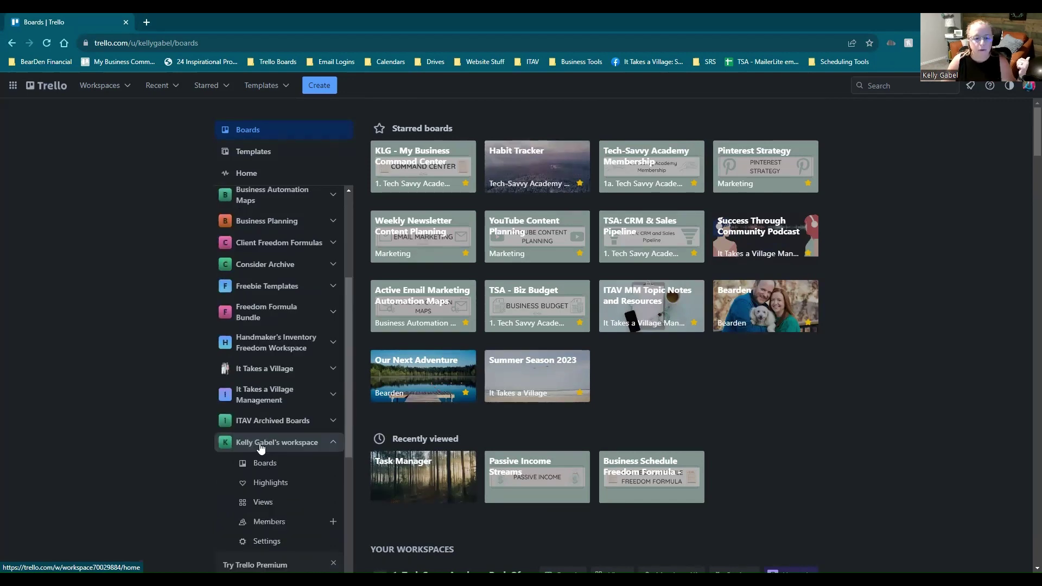
- Go to the personal workspace's Boards page, which is private and has no boards
left_click(264, 465)
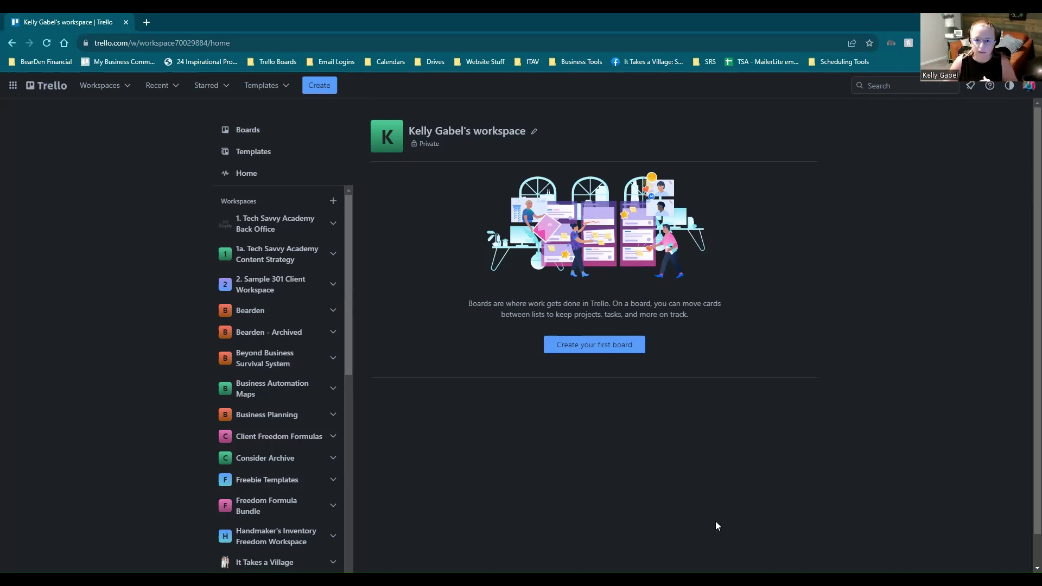
- Start a new board with the sea-and-rock photo background, titled 'My First Trello Board'
left_click(547, 348)
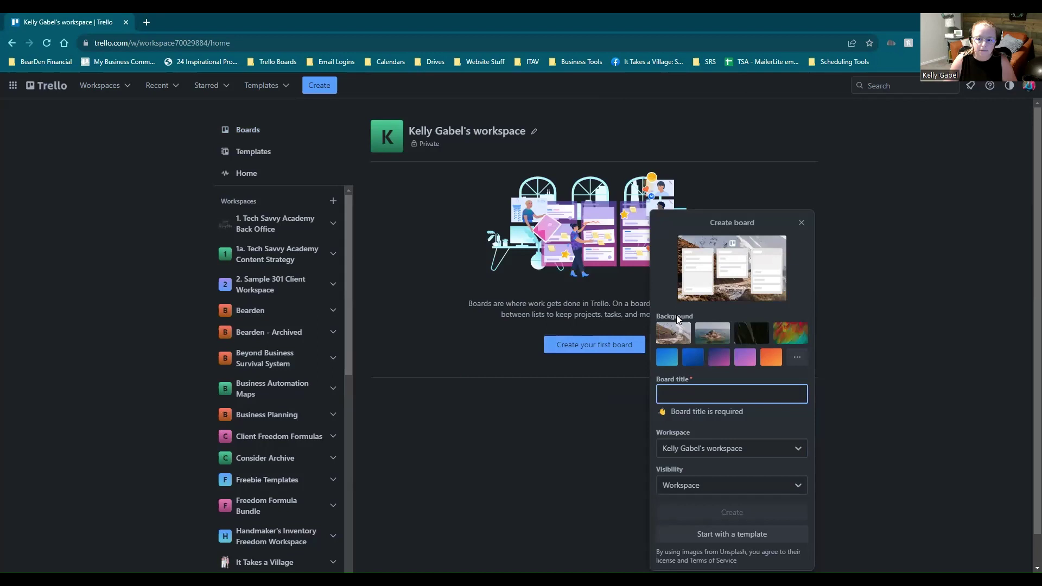
left_click(714, 335)
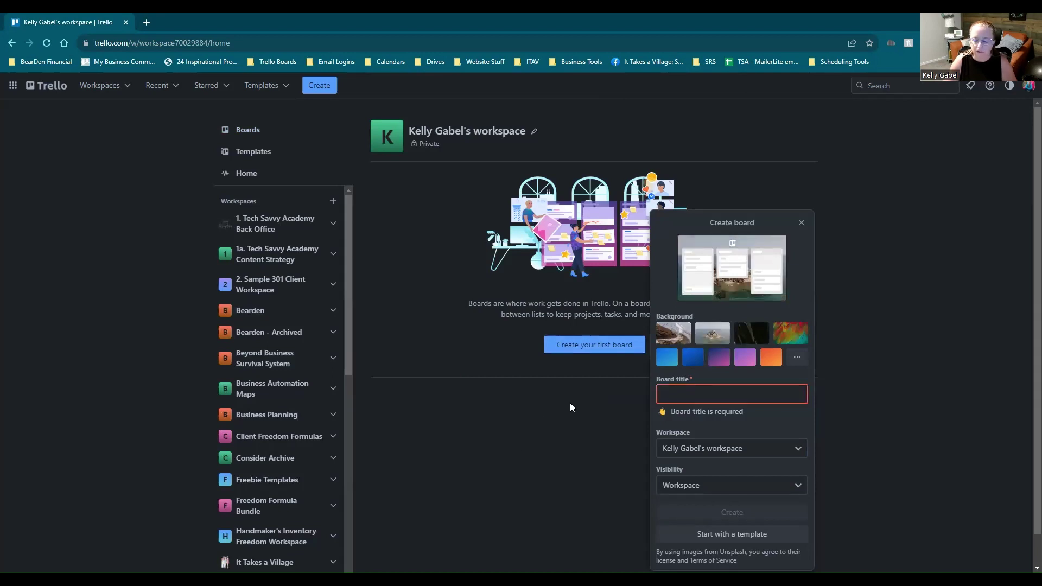
left_click(703, 396)
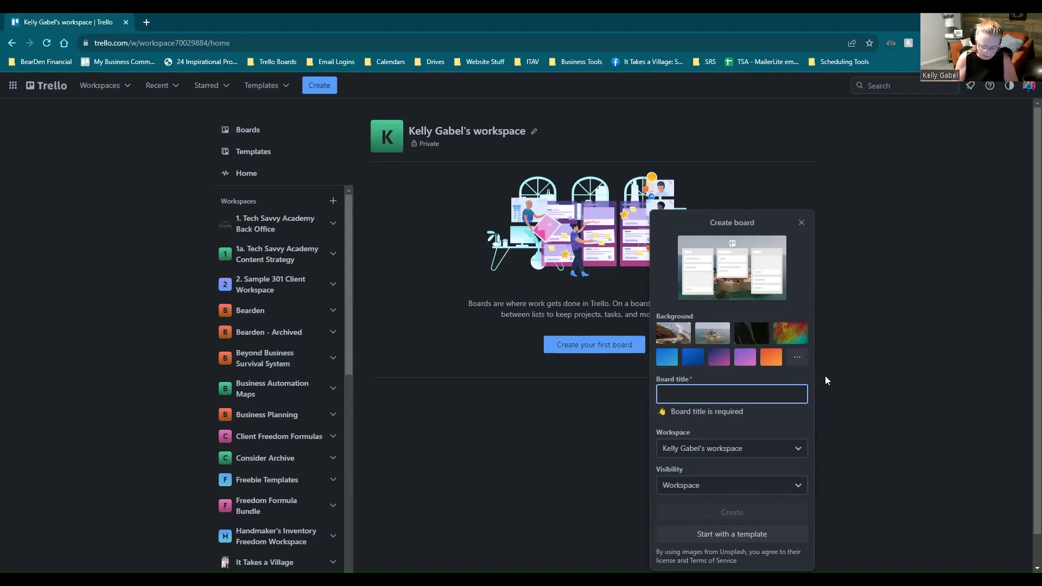
type("My First Trello Board")
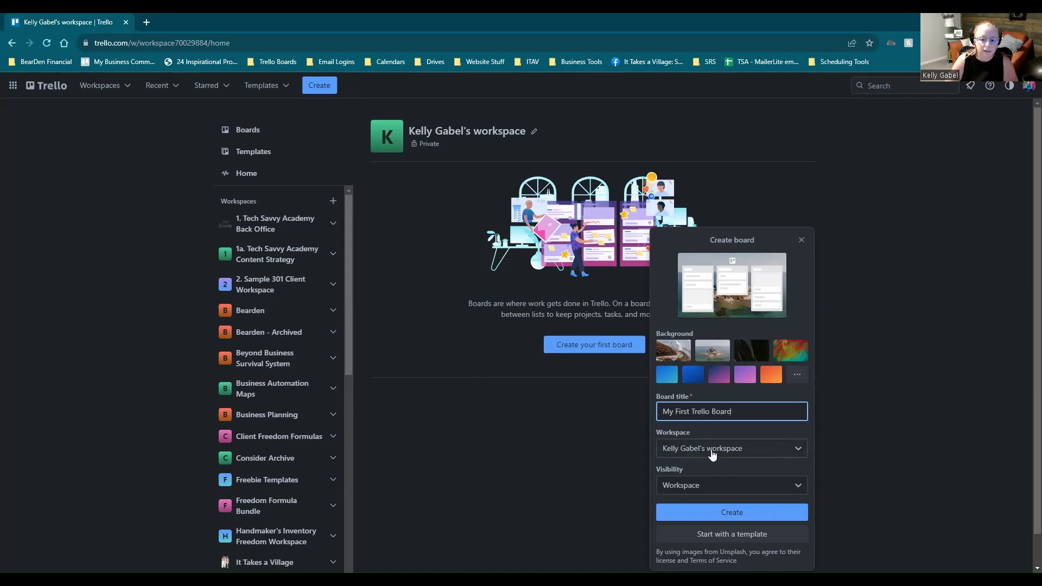
left_click(751, 486)
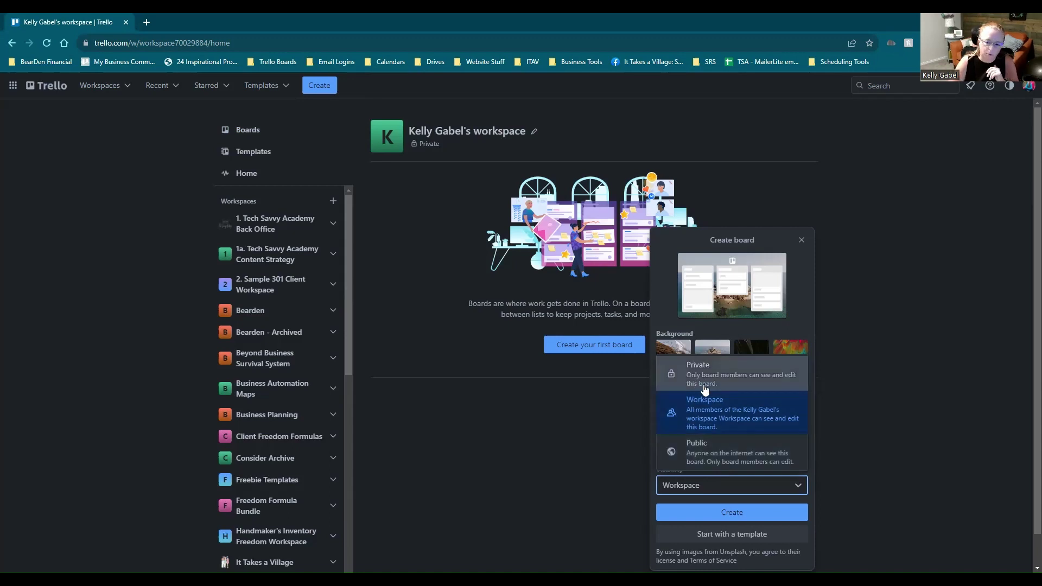
left_click(708, 408)
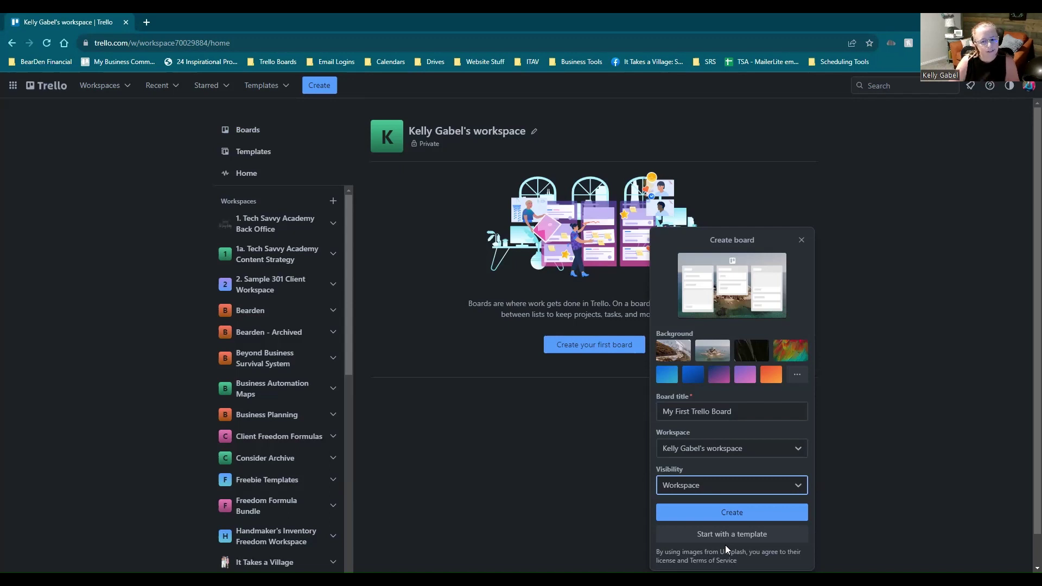
- Create 'My First Trello Board' and dismiss the empty list-title form
left_click(786, 515)
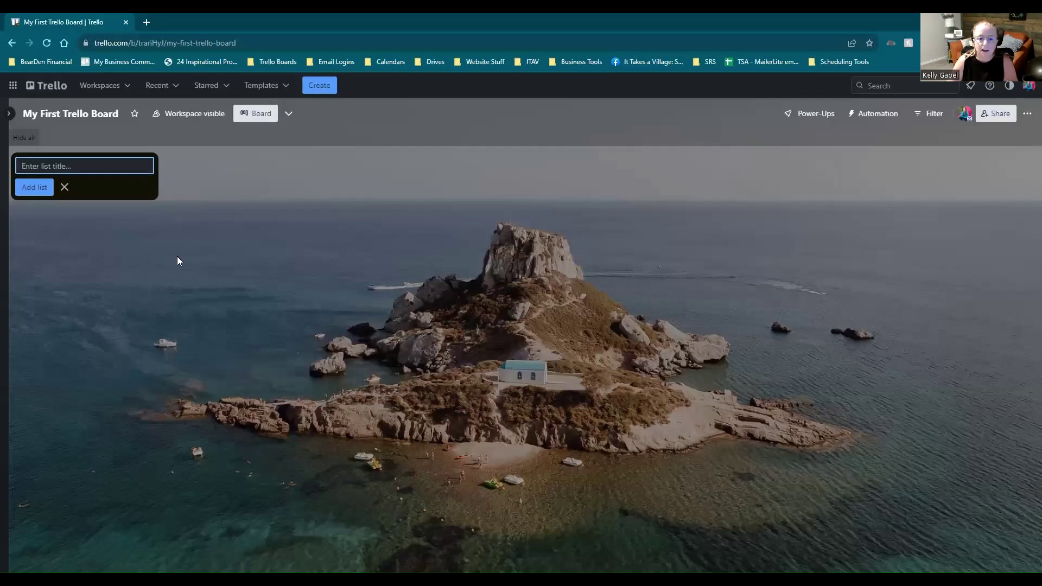
left_click(154, 230)
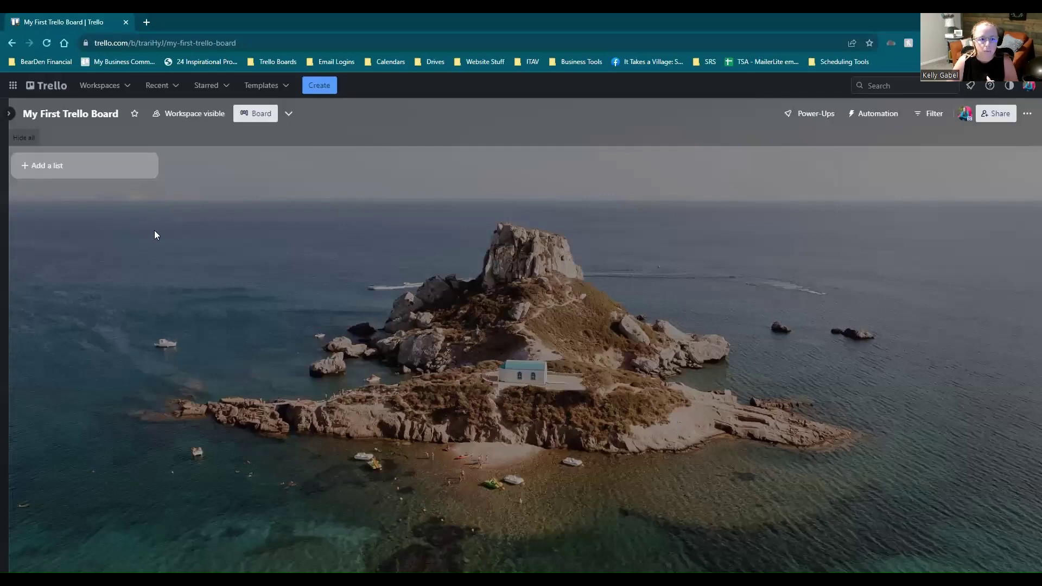
- Add a list named 'My First List' to the board
left_click(46, 166)
type("M")
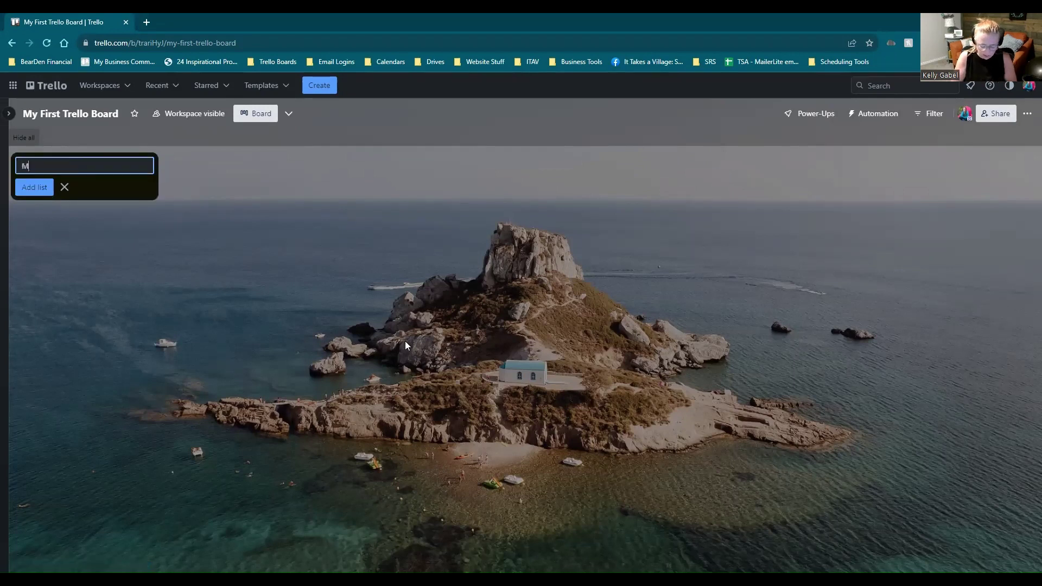
type("y First List")
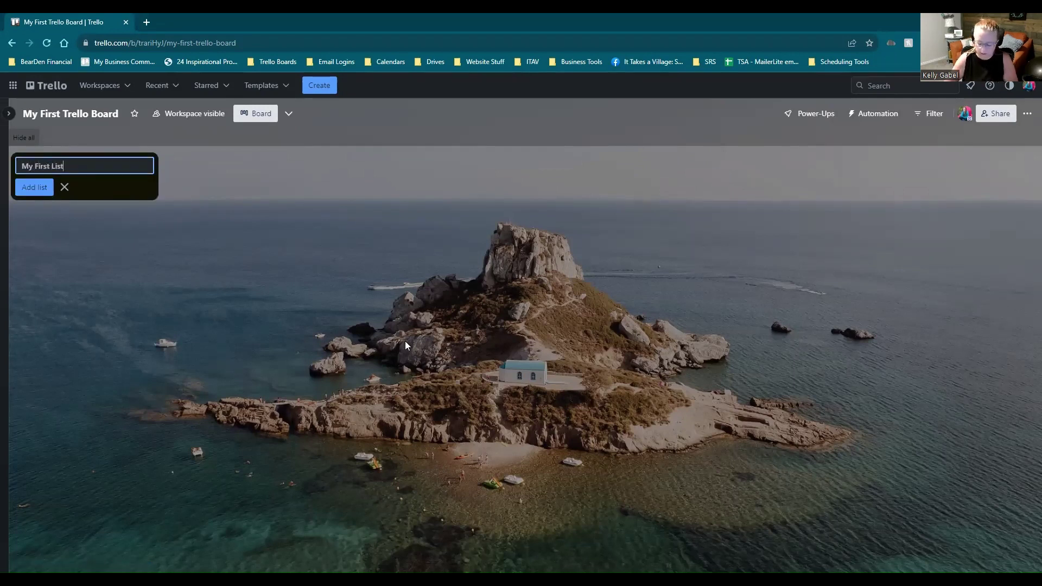
key("Return")
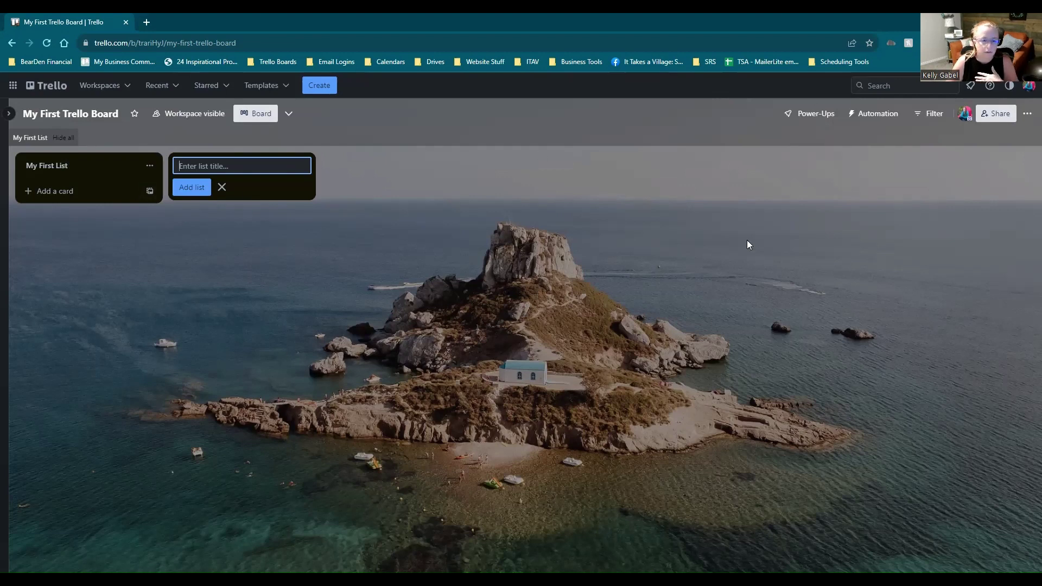
- Add a card named 'My First Card' to My First List
left_click(39, 199)
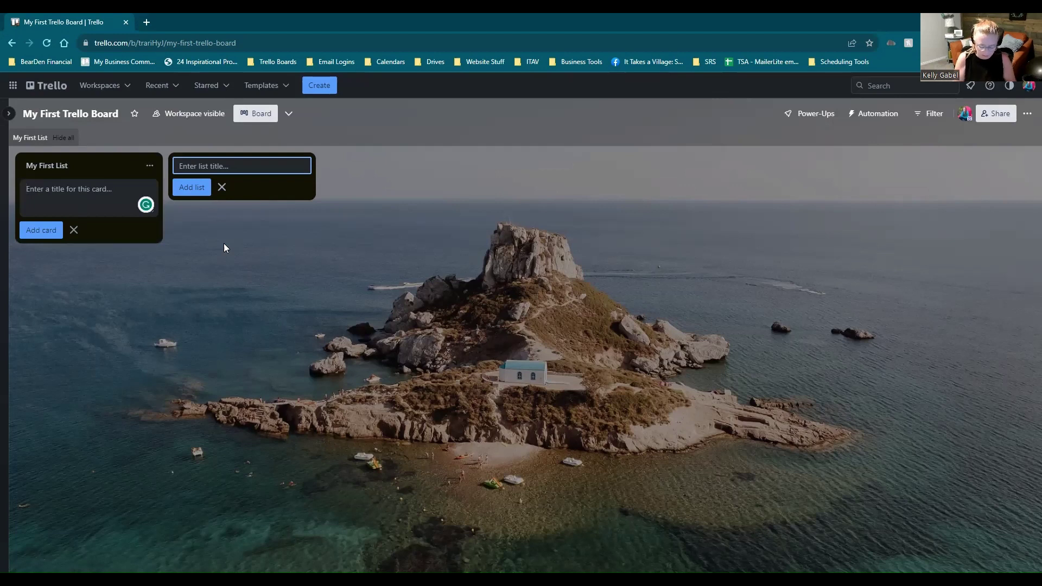
type("My First C")
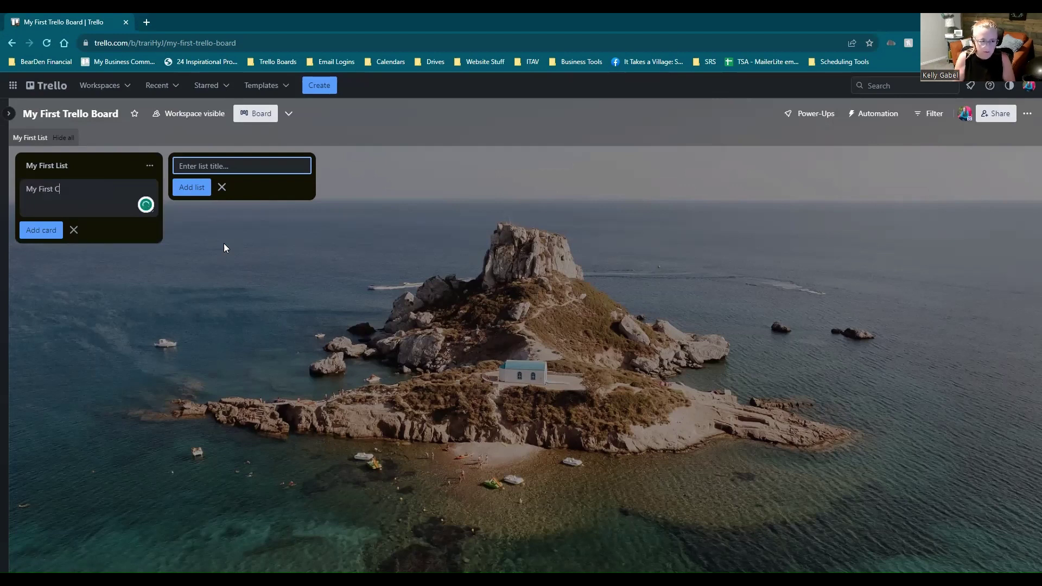
type("ard")
key("Return")
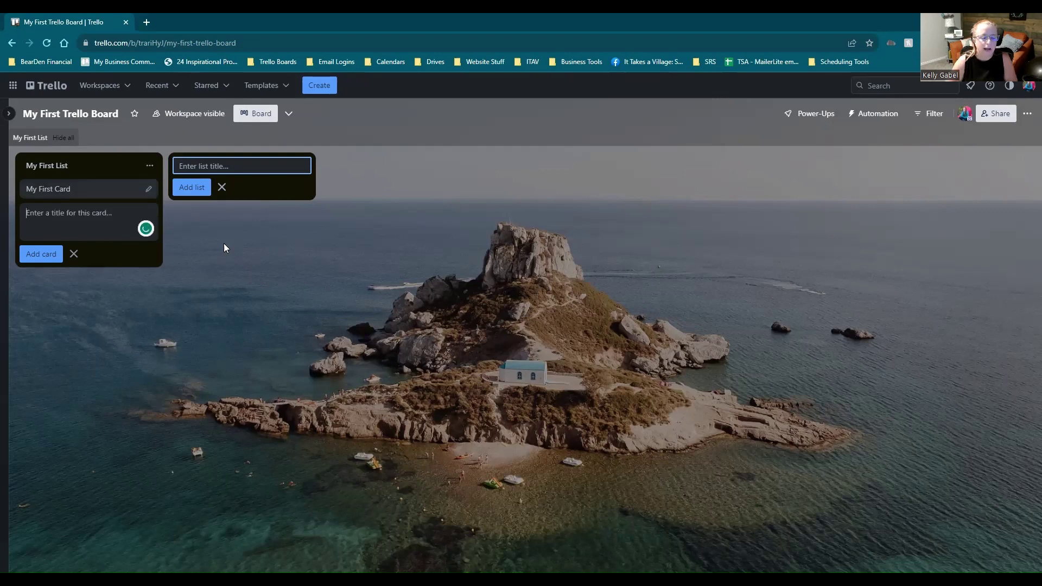
- Open My First Card's details and put the cursor in its empty Description field
left_click(80, 190)
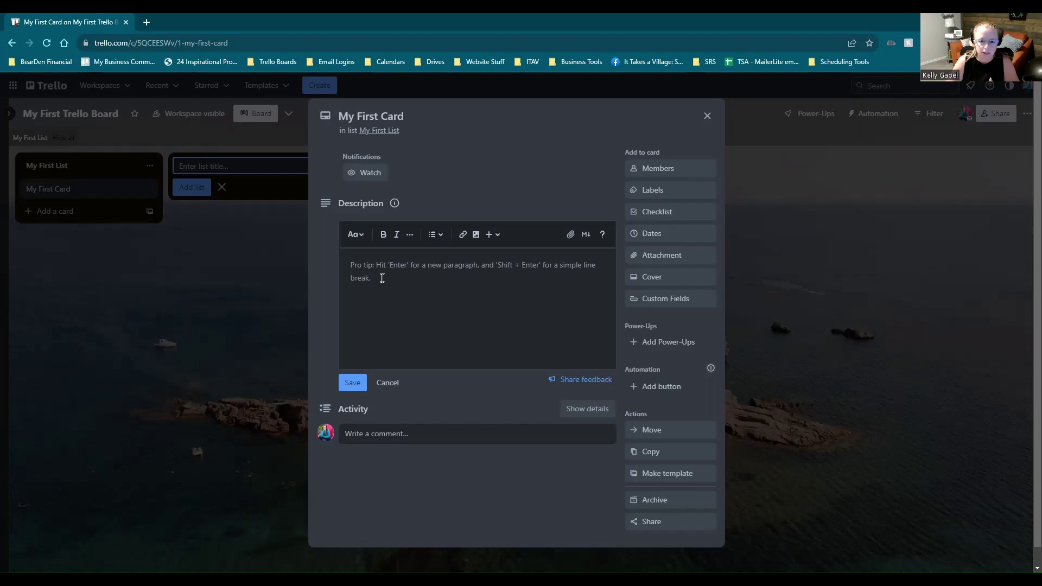
left_click(366, 266)
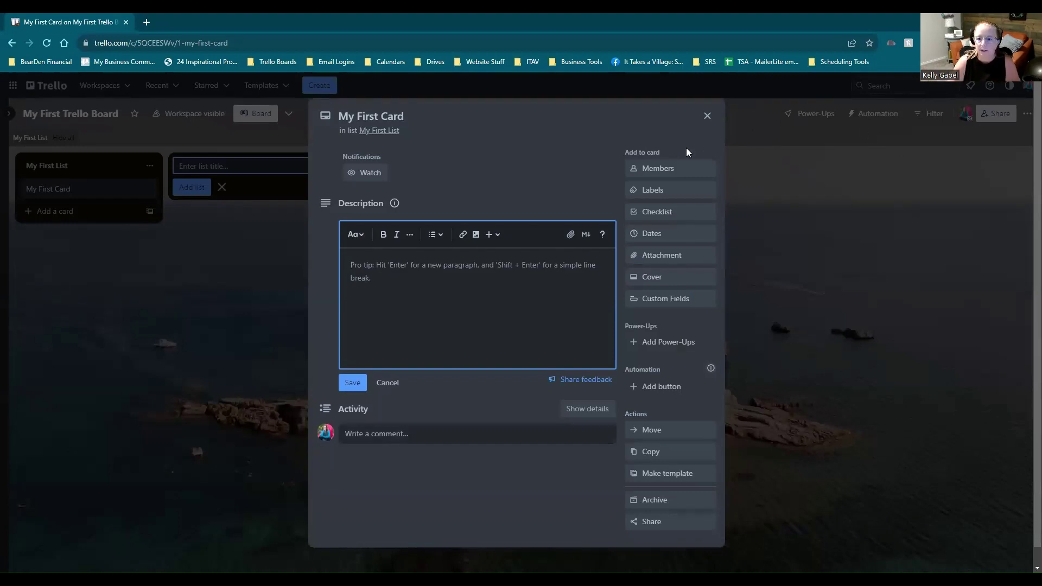
- Add a checklist titled 'My First Checklist' to the card, leaving labels and due date unset
left_click(653, 197)
left_click(592, 185)
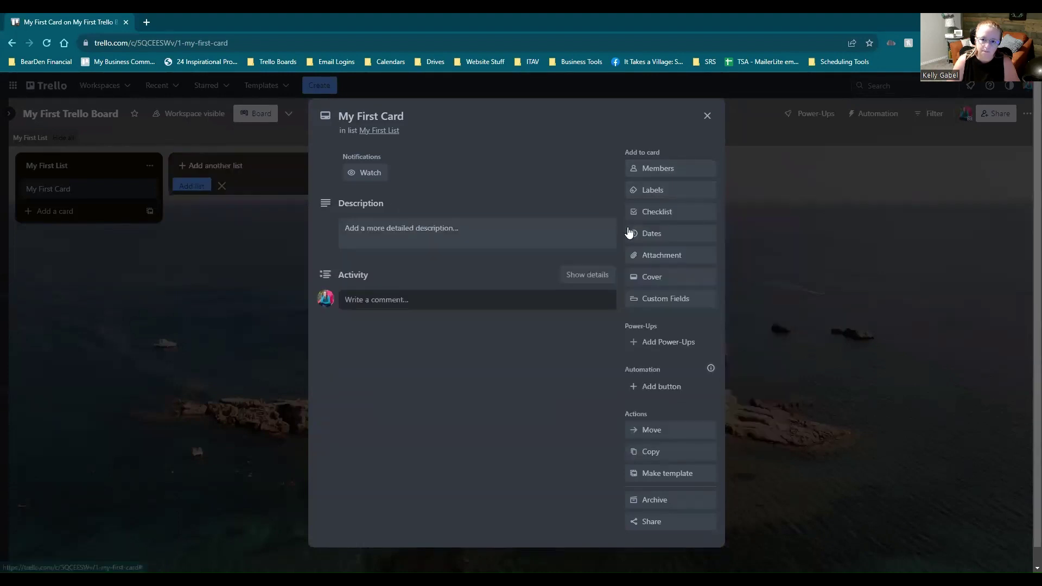
left_click(660, 217)
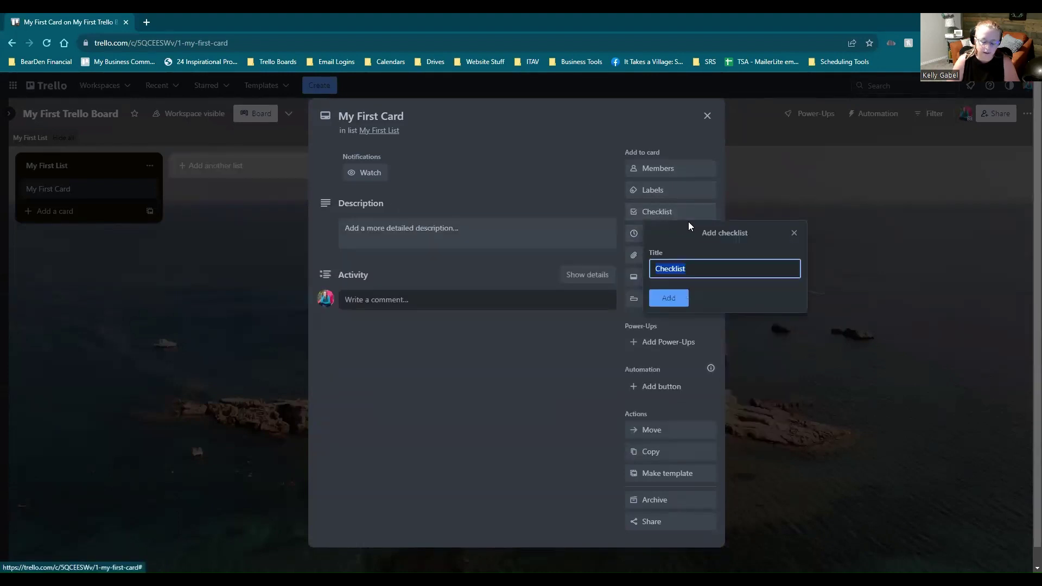
type("My First Ck")
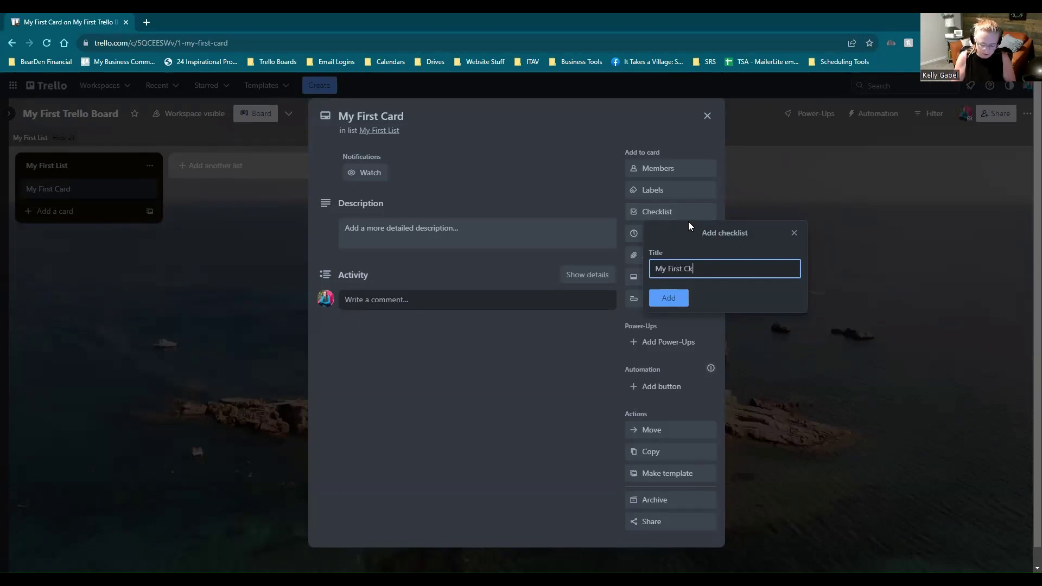
key("BackSpace")
type("hecklist")
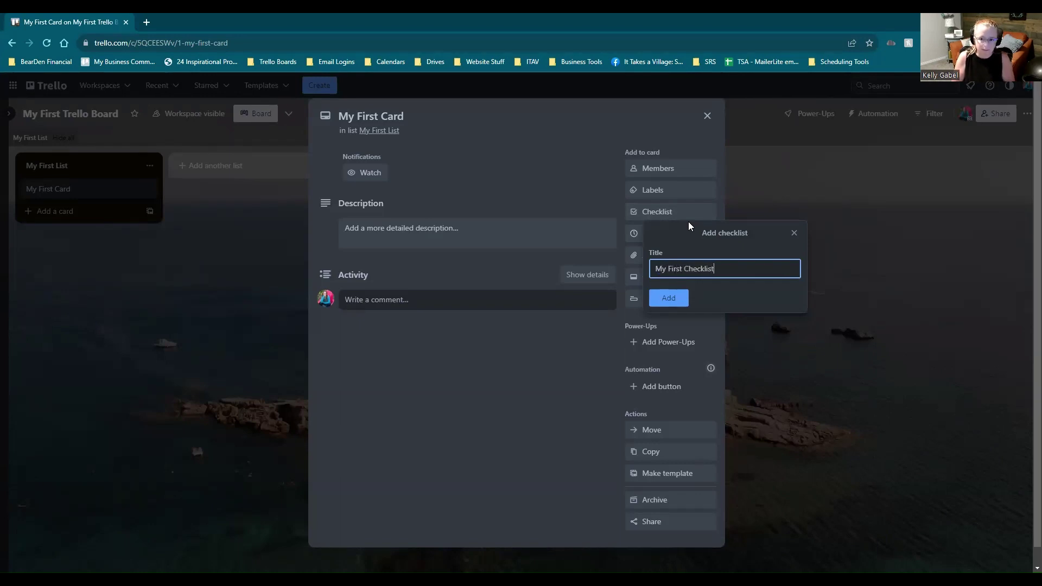
key("Return")
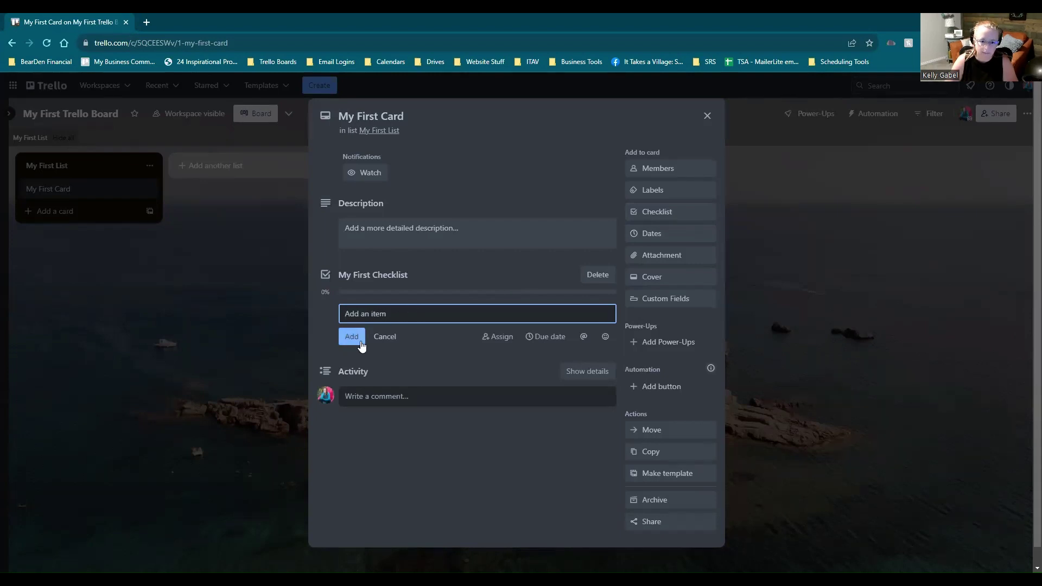
left_click(664, 238)
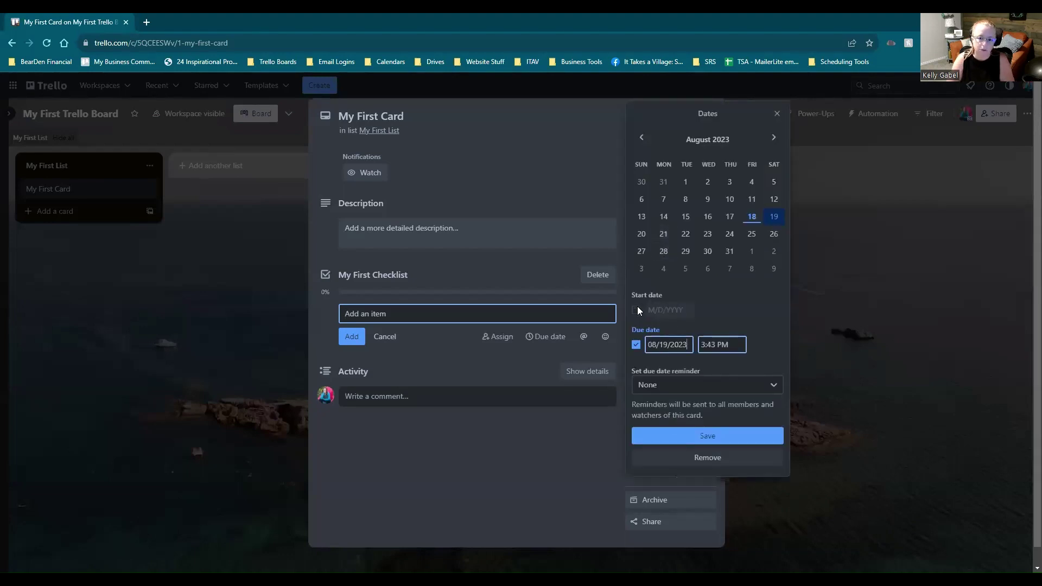
left_click(597, 438)
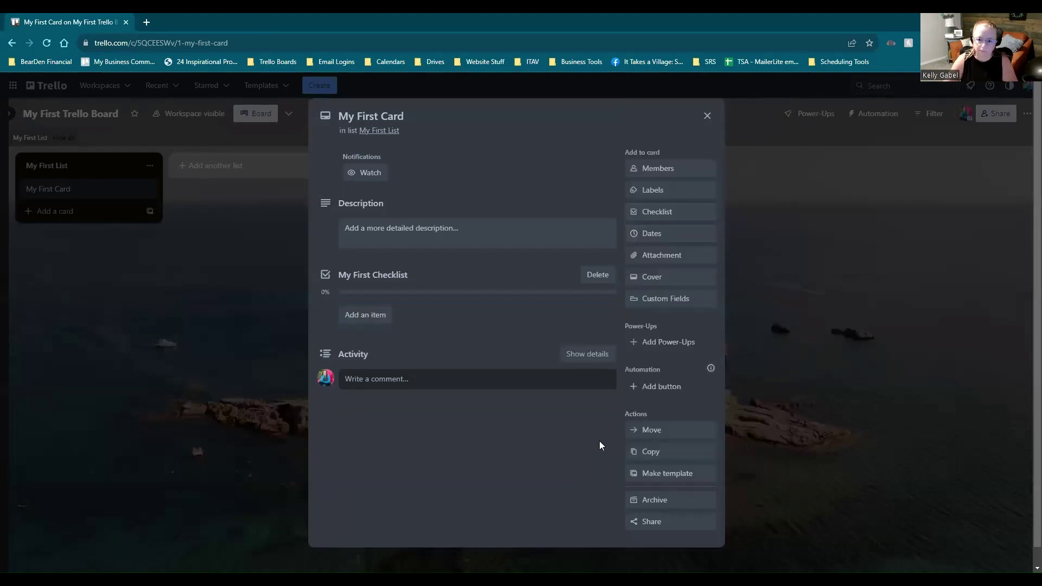
left_click(678, 256)
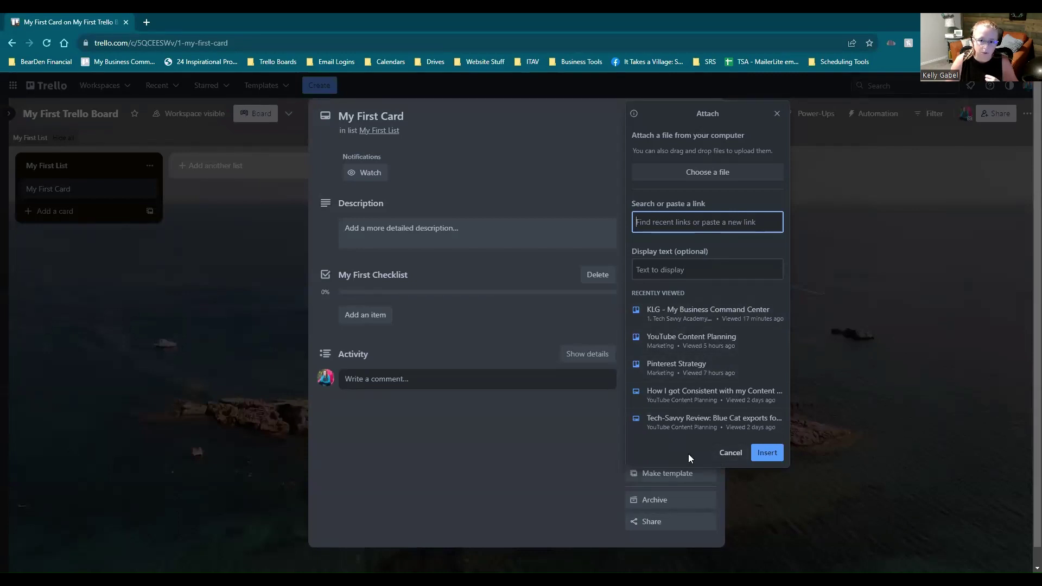
left_click(548, 474)
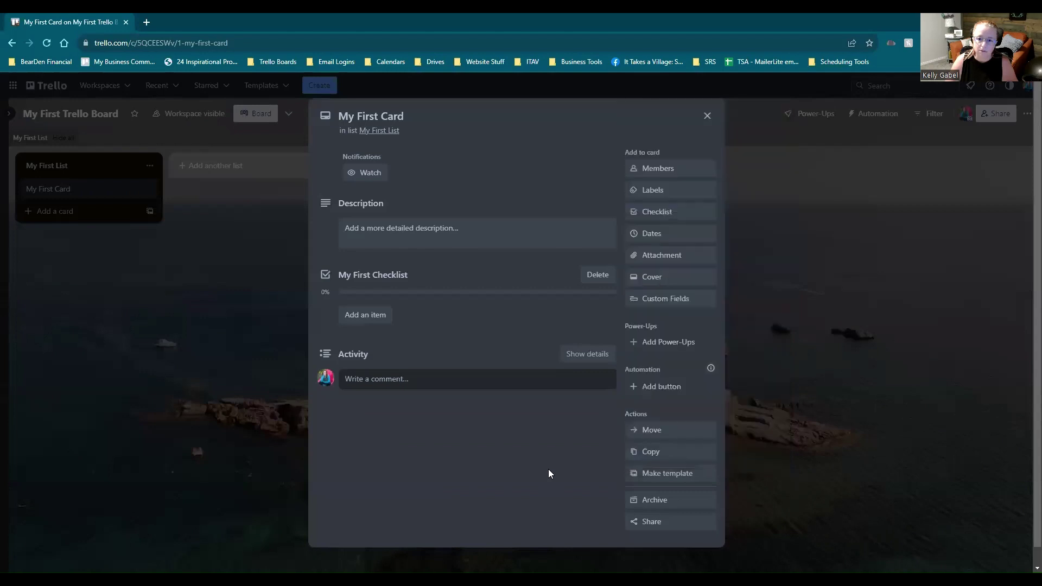
- Set the card cover to the misty forest photo, full-size, with white title text
left_click(673, 278)
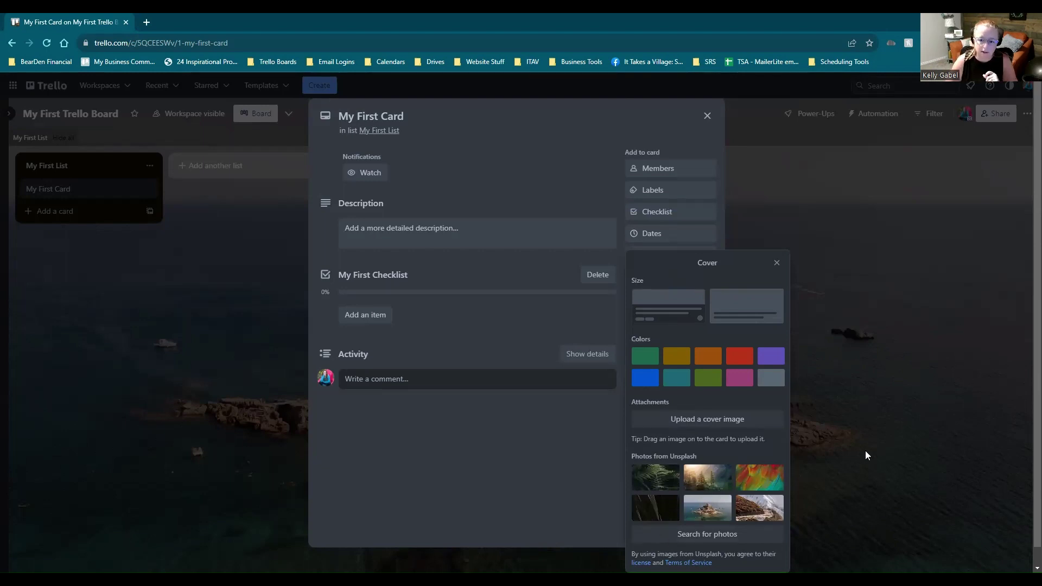
left_click(696, 476)
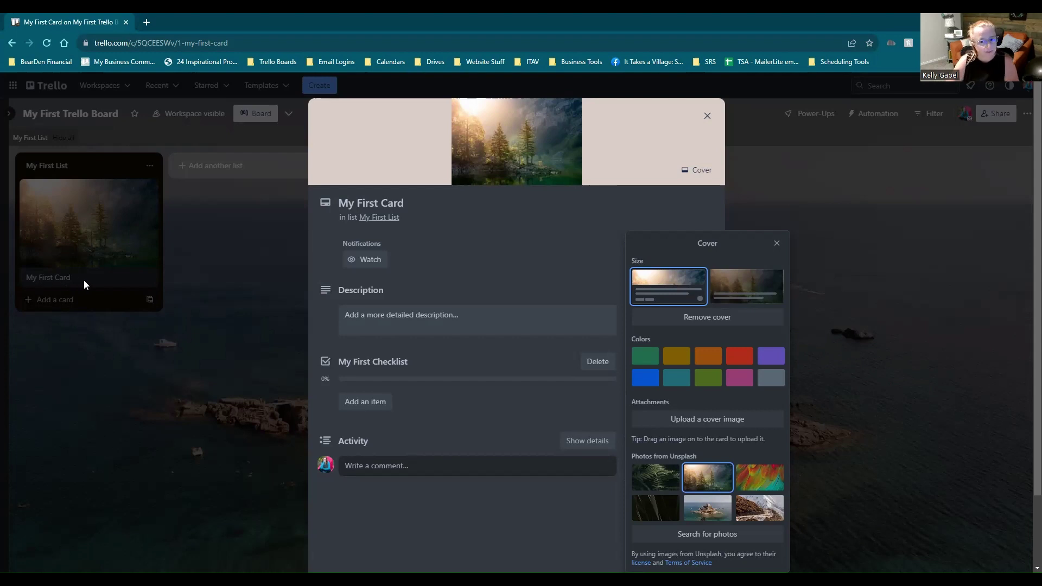
left_click(743, 286)
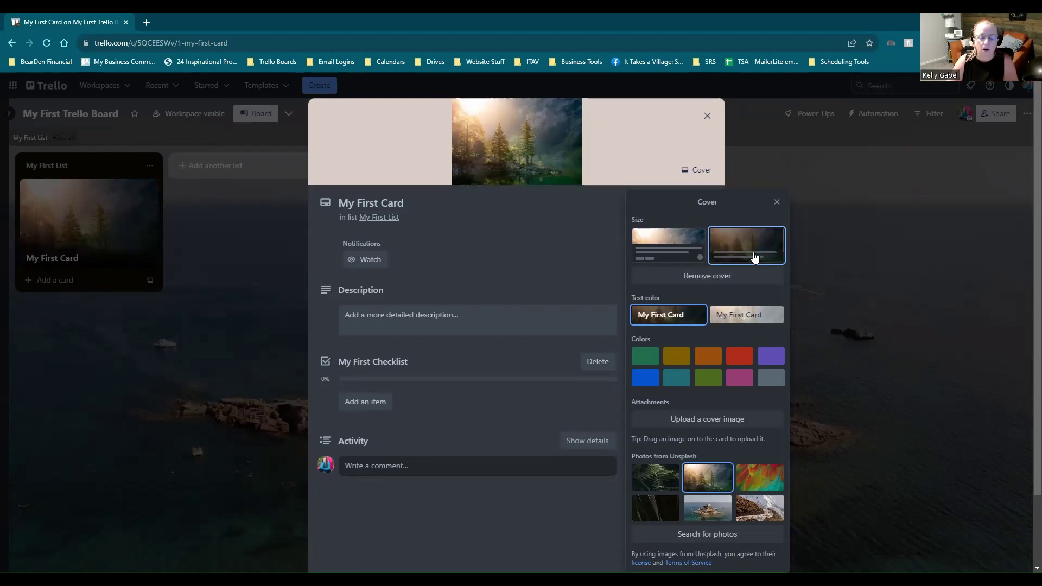
left_click(734, 321)
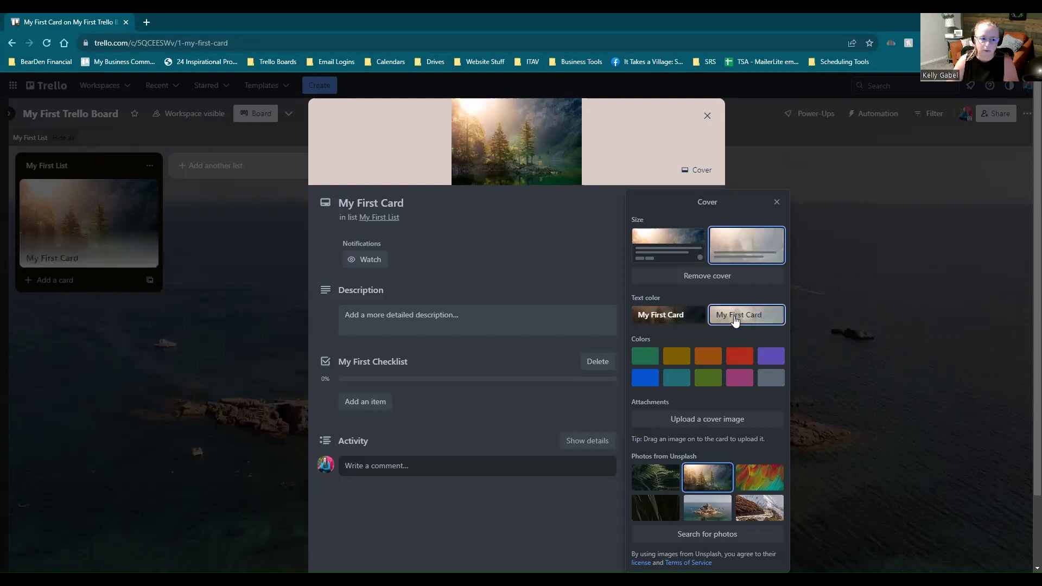
left_click(678, 320)
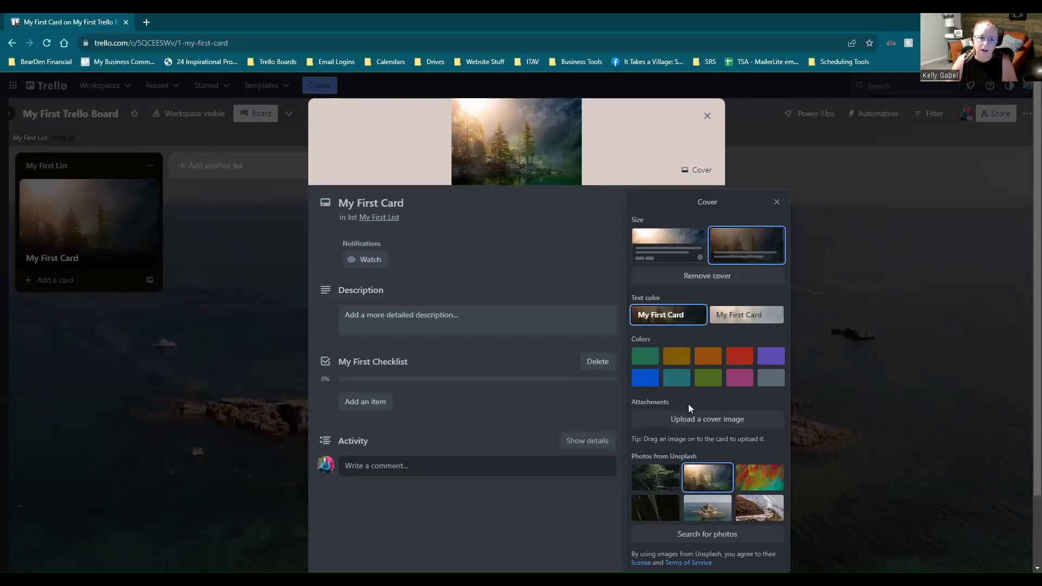
left_click(517, 532)
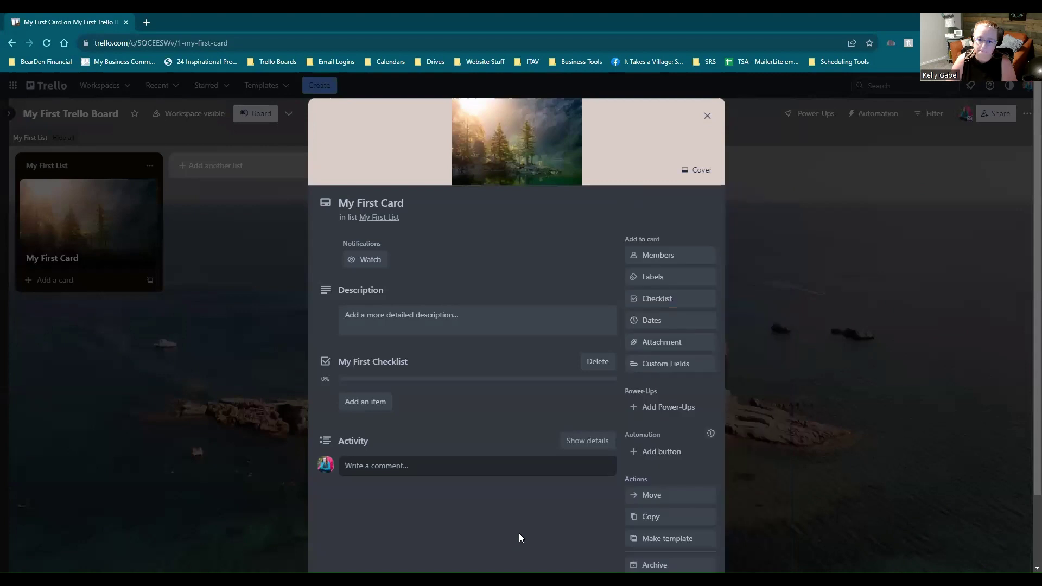
scroll(654, 265, "down", 2)
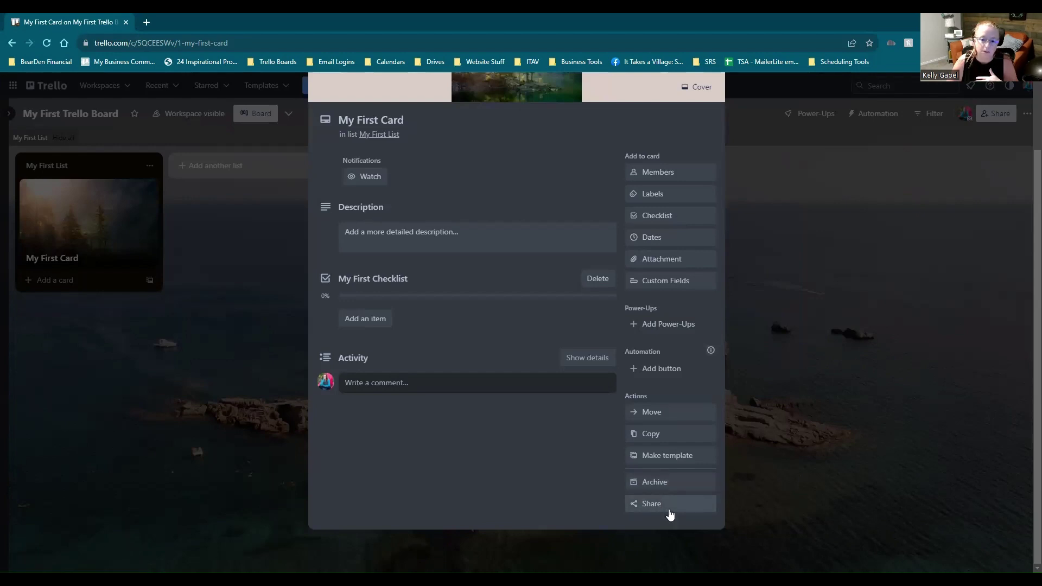
- Close the card and add an empty list named 'My Second List' on the board
left_click(786, 492)
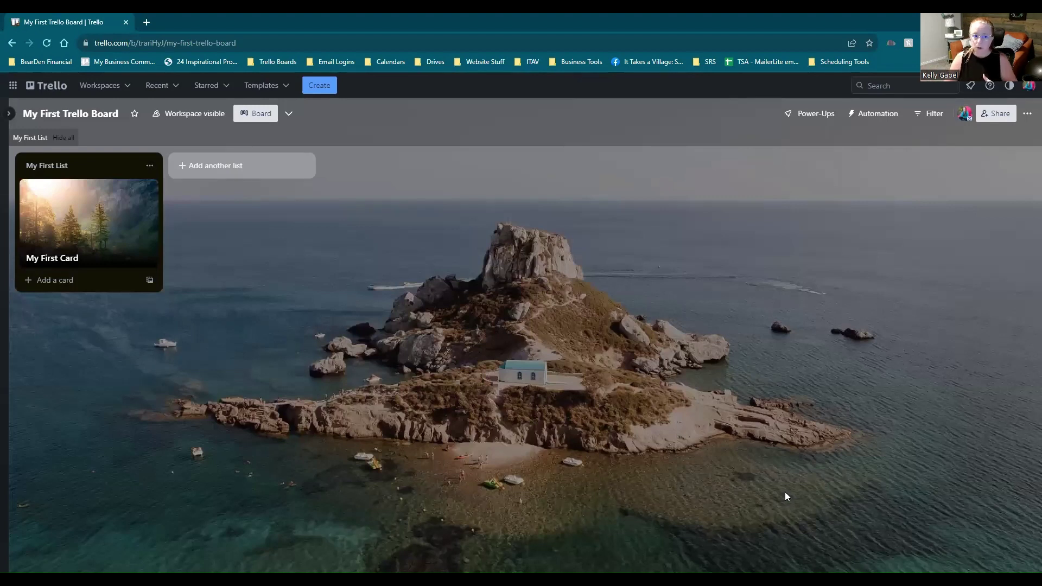
left_click(206, 165)
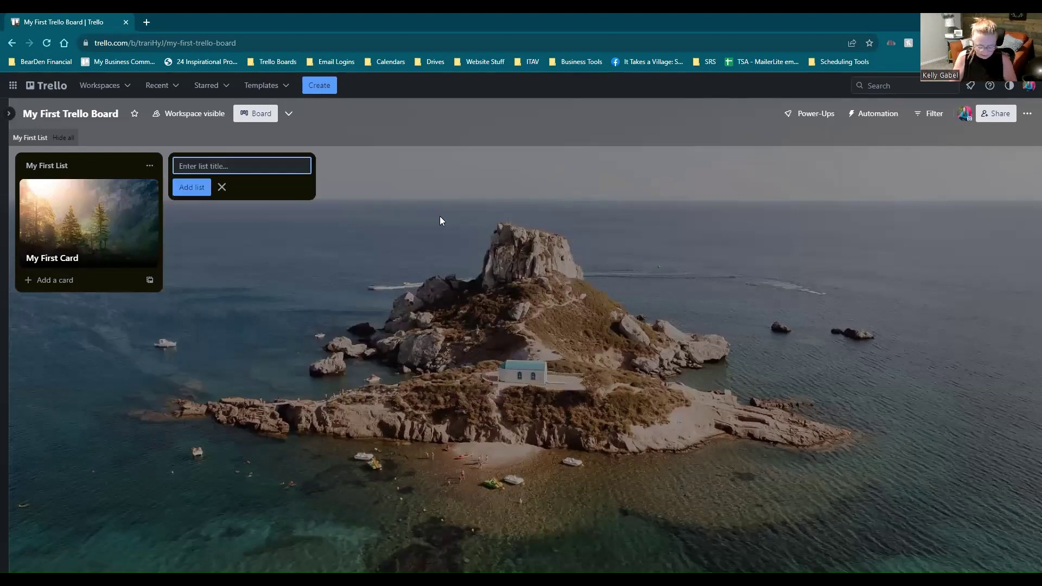
type("My Second Lis")
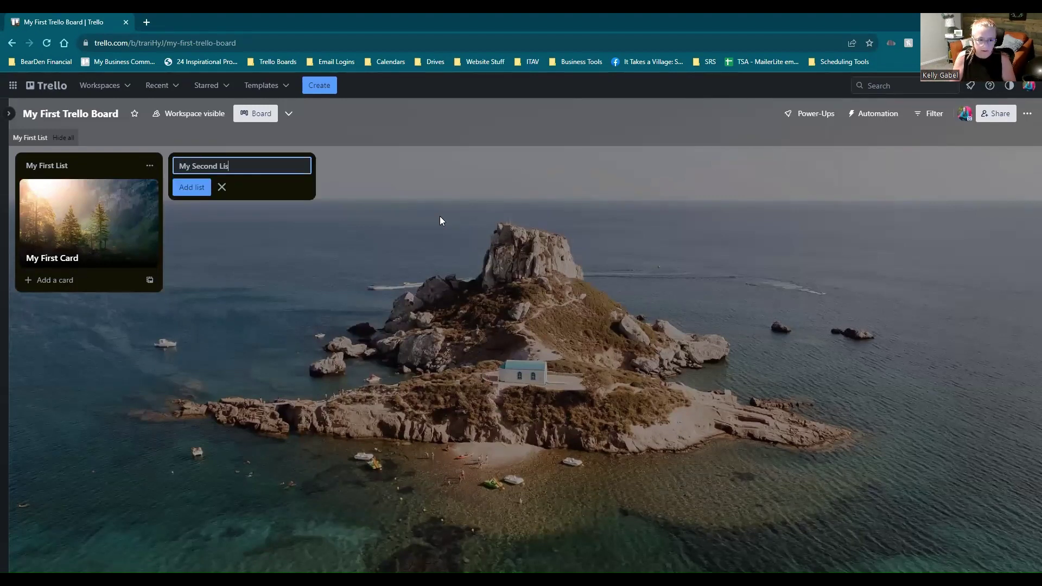
type("t")
key("Return")
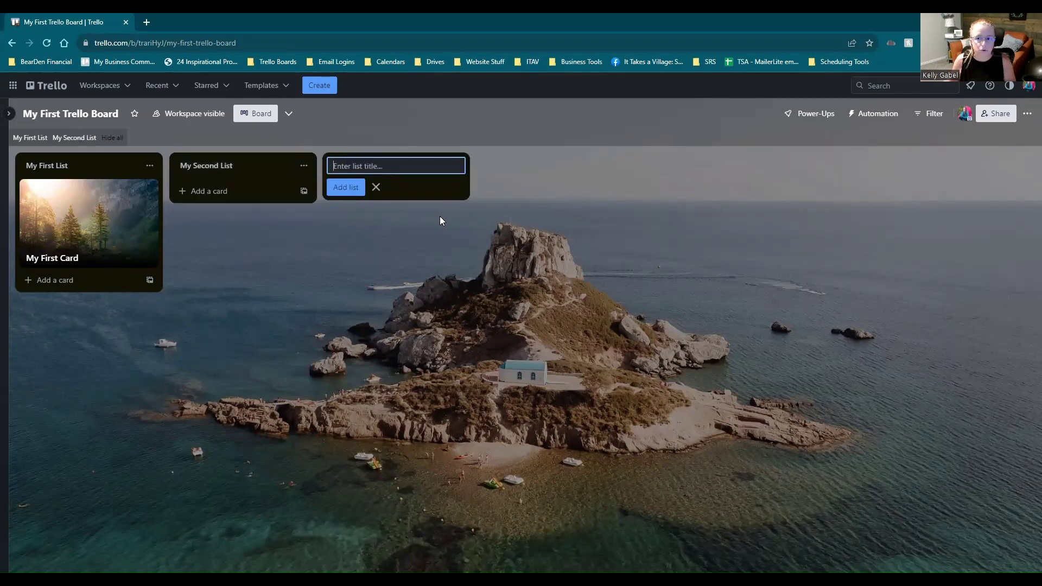